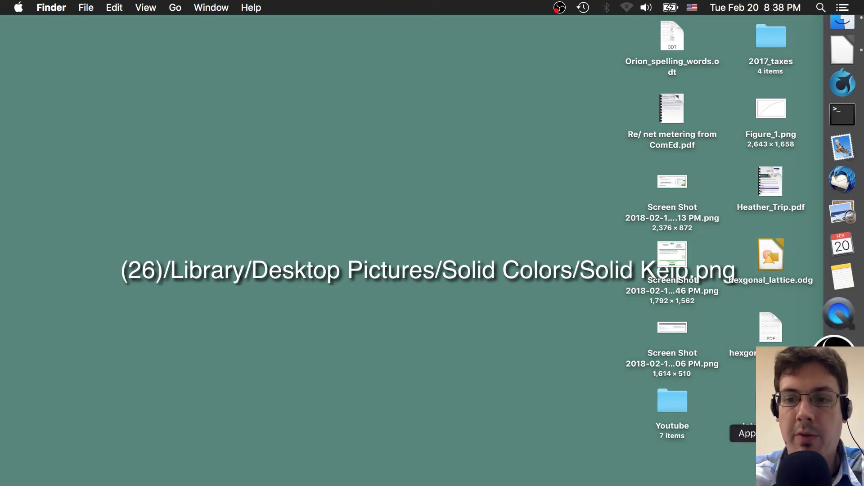
- Launch Chimera.app from the Applications stack in the Dock
left_click(843, 432)
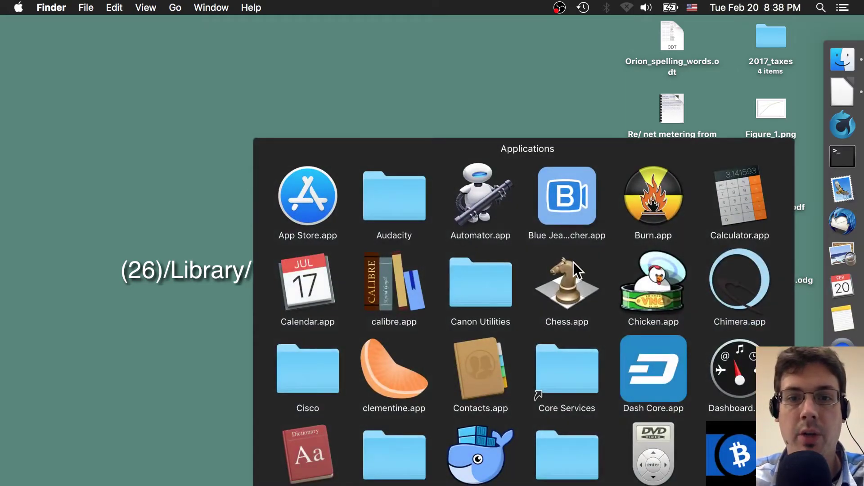
left_click(721, 290)
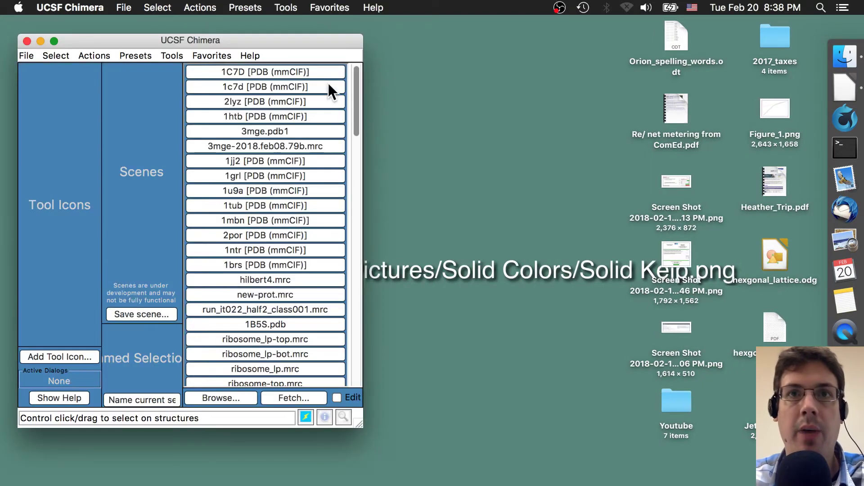
- Fetch PDB entry 1c7d by ID to load the hemoglobin structure
left_click(122, 9)
left_click(152, 38)
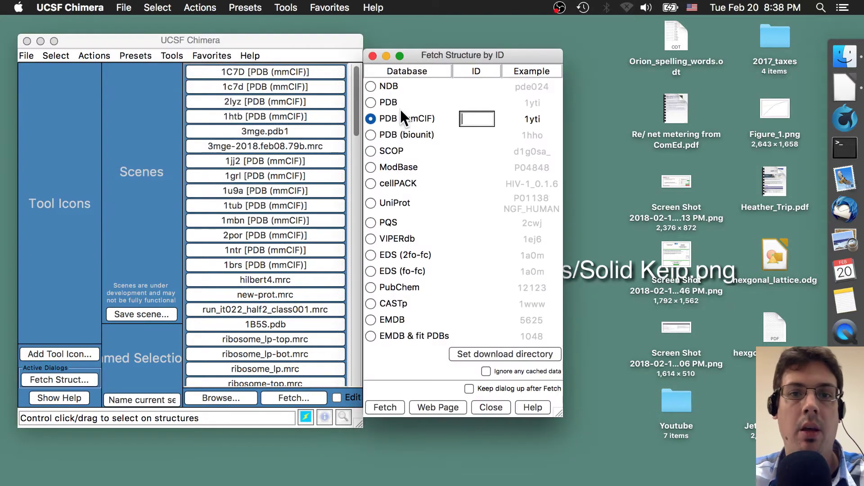
type("1c7")
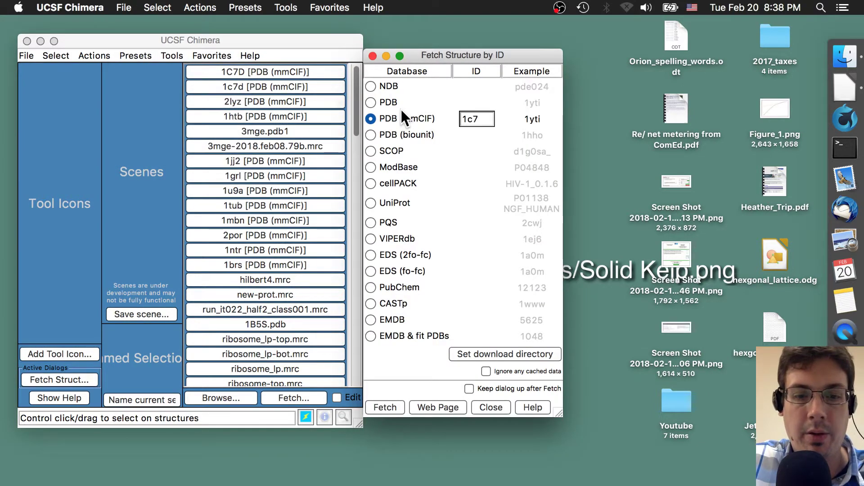
type("d")
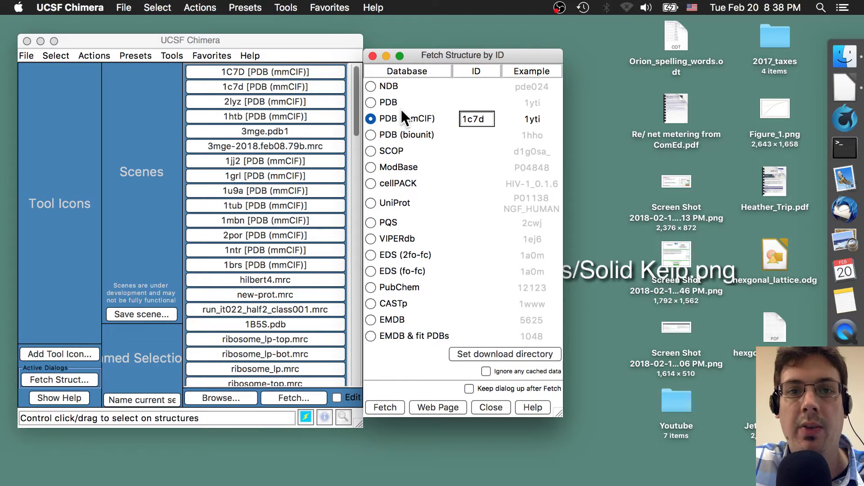
key("Return")
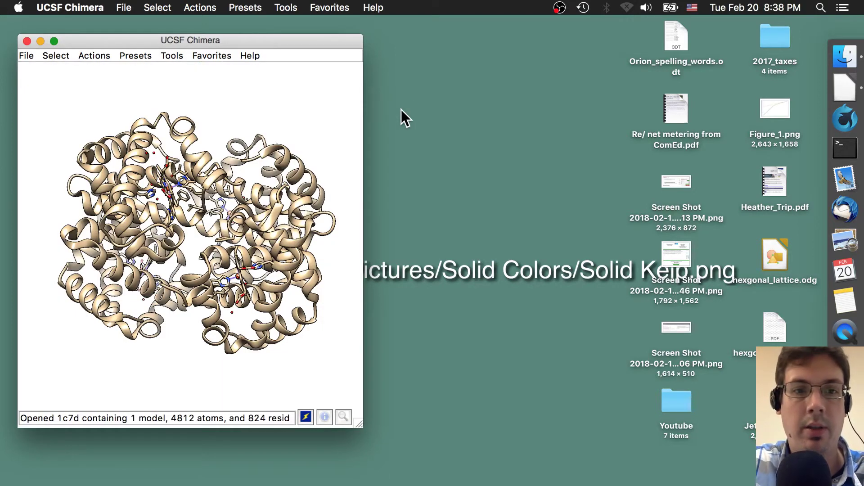
- Reposition and enlarge the Chimera window, then rotate the 1c7d model slightly
left_click_drag(266, 39, 252, 21)
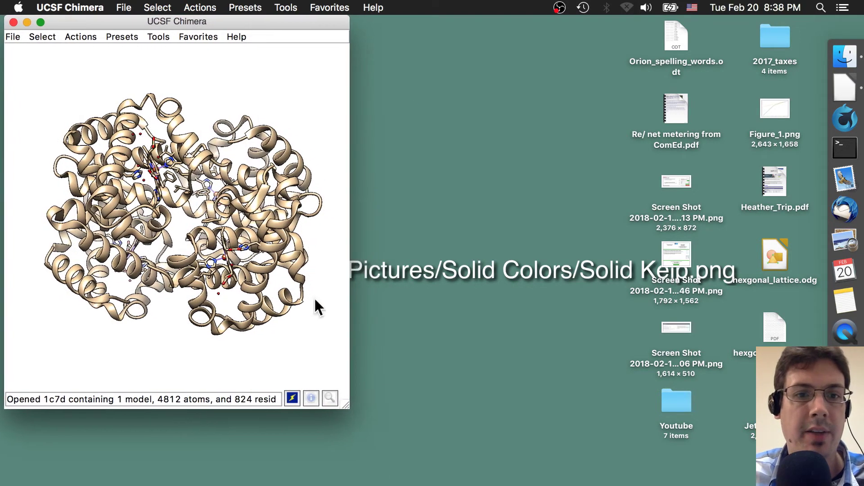
left_click_drag(347, 406, 397, 427)
left_click_drag(449, 450, 580, 482)
left_click_drag(219, 21, 313, 23)
left_click_drag(673, 481, 612, 471)
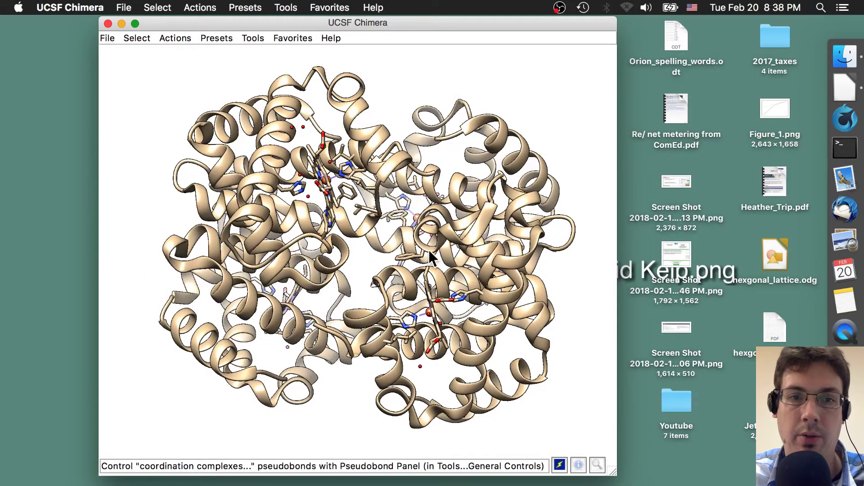
left_click_drag(459, 247, 474, 263)
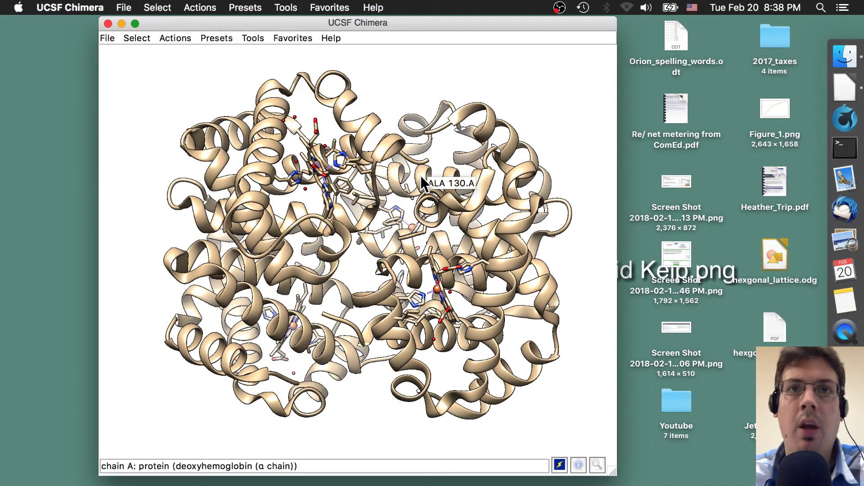
- Apply the Publication 3 preset and hide atoms and bonds, leaving rounded ribbons
left_click(222, 38)
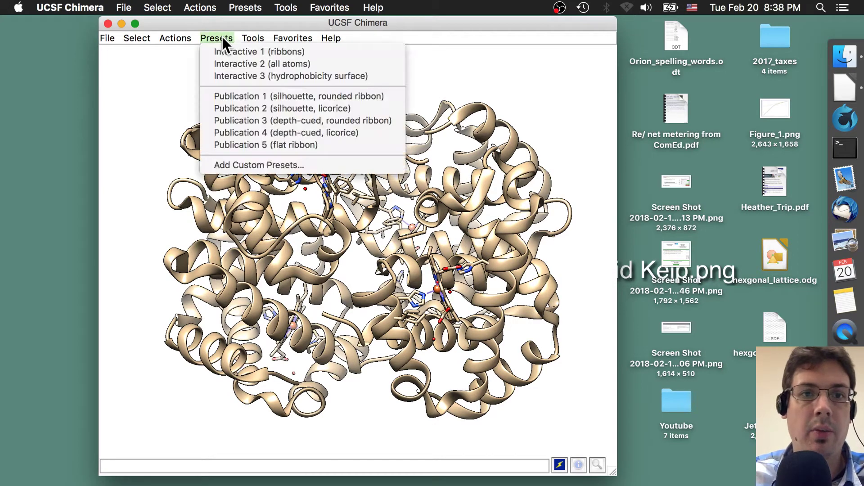
left_click(280, 120)
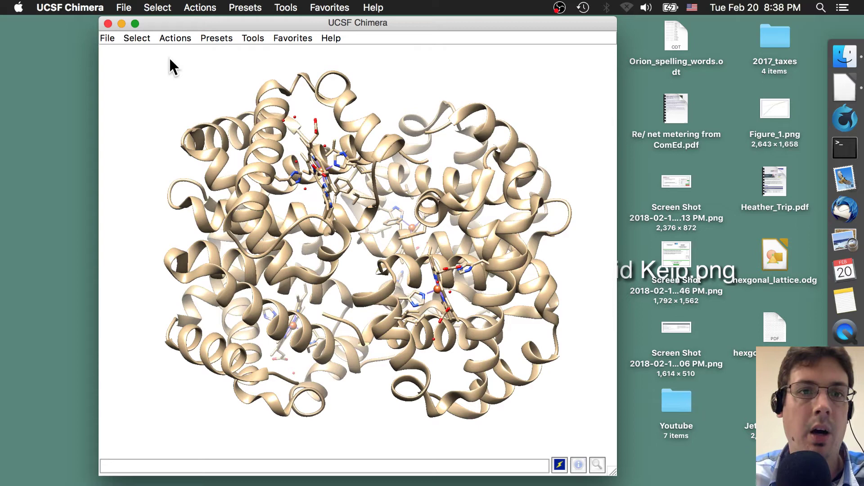
left_click(180, 40)
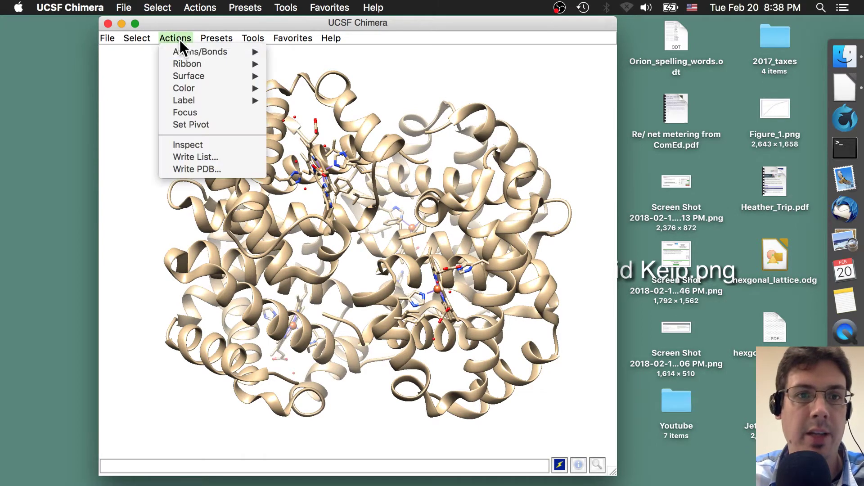
mouse_move(187, 50)
left_click(303, 76)
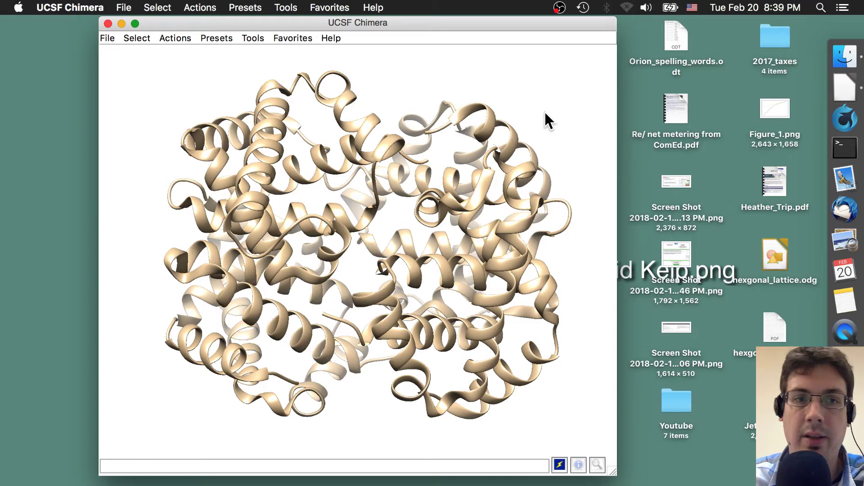
- Select chain A and colour it red
left_click(144, 37)
mouse_move(147, 52)
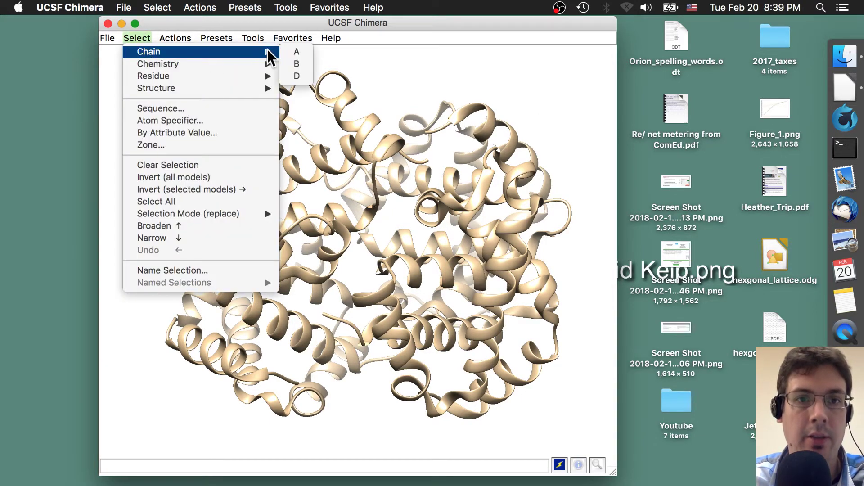
left_click(295, 51)
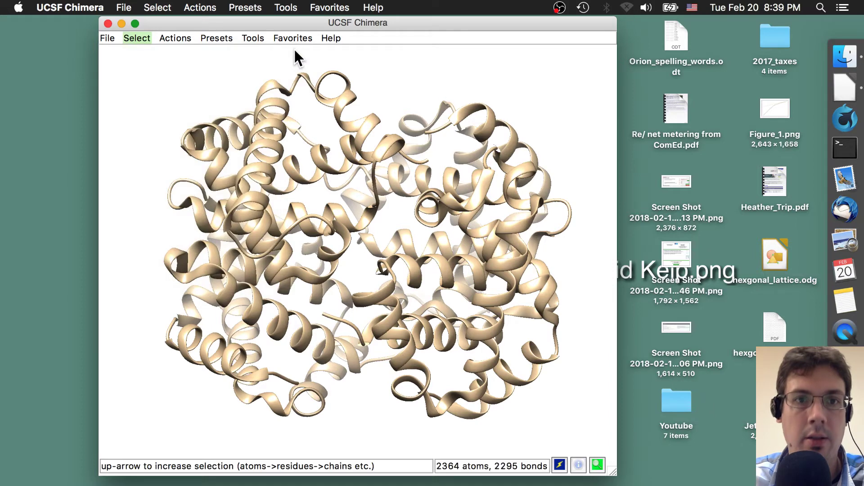
left_click(175, 38)
mouse_move(197, 90)
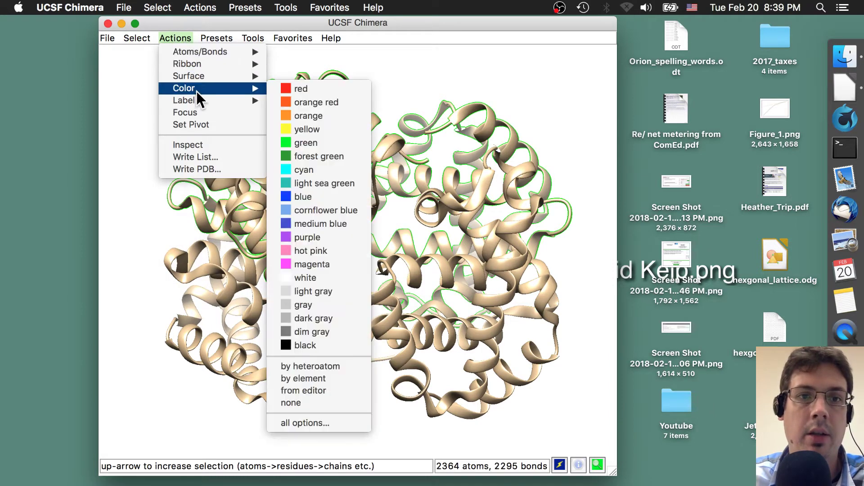
left_click(284, 89)
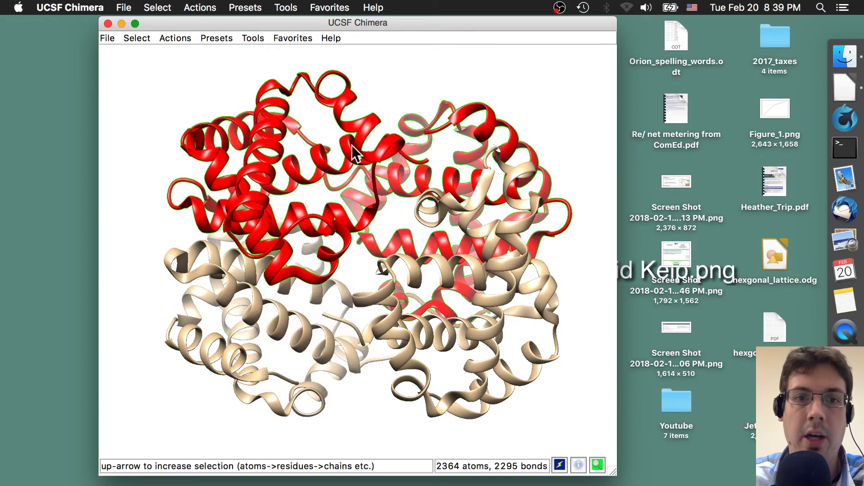
left_click_drag(503, 214, 494, 198)
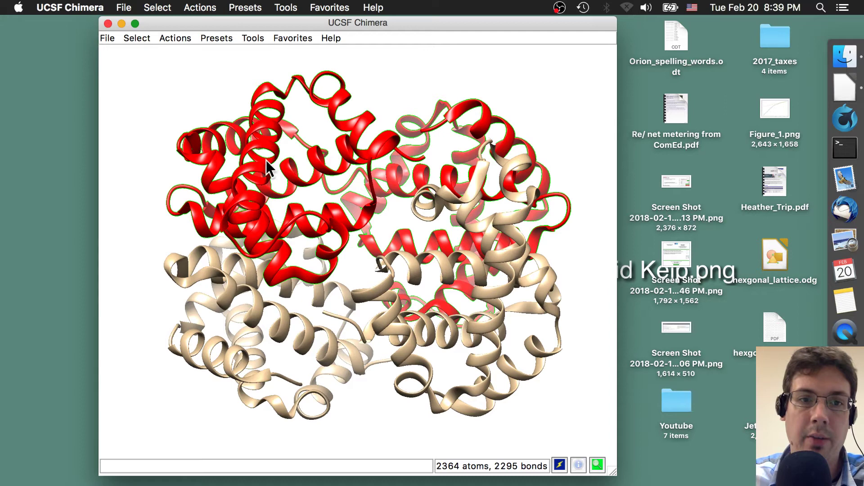
- Select chain B and colour it forest green
left_click(137, 37)
mouse_move(140, 54)
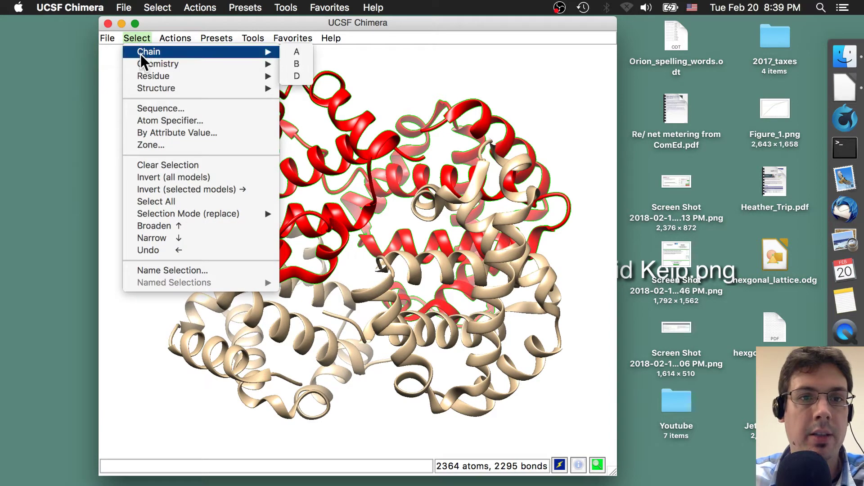
left_click(295, 64)
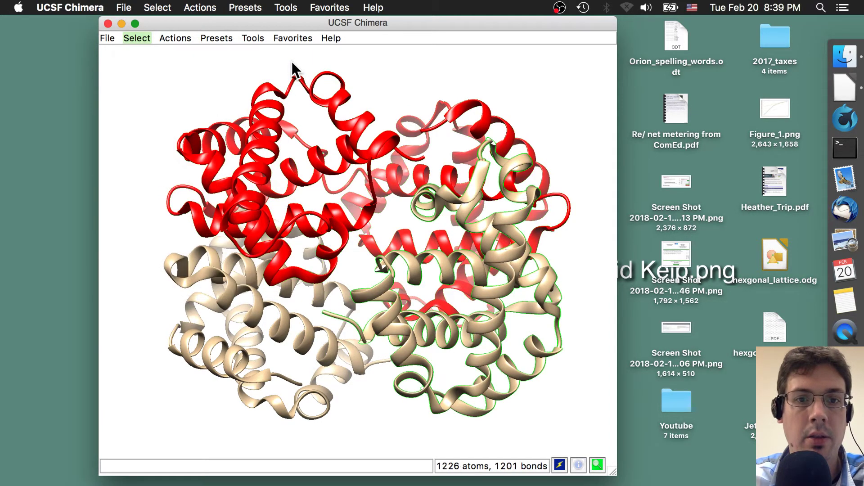
left_click(179, 35)
mouse_move(225, 88)
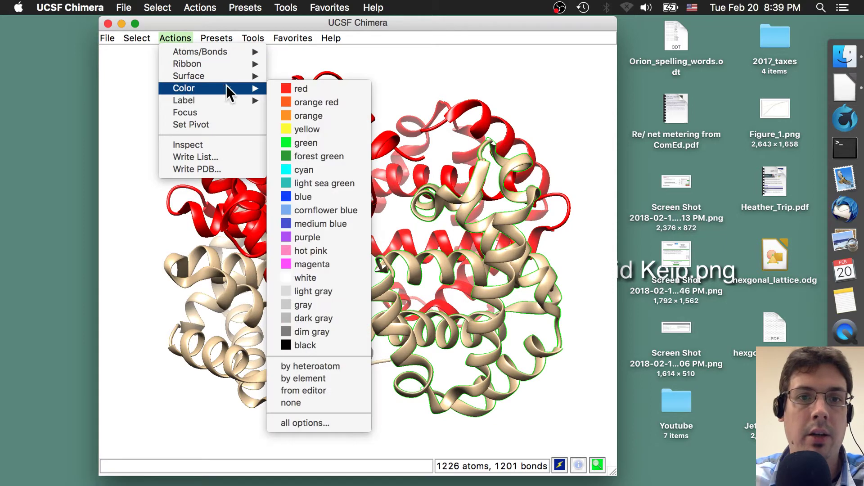
left_click(301, 157)
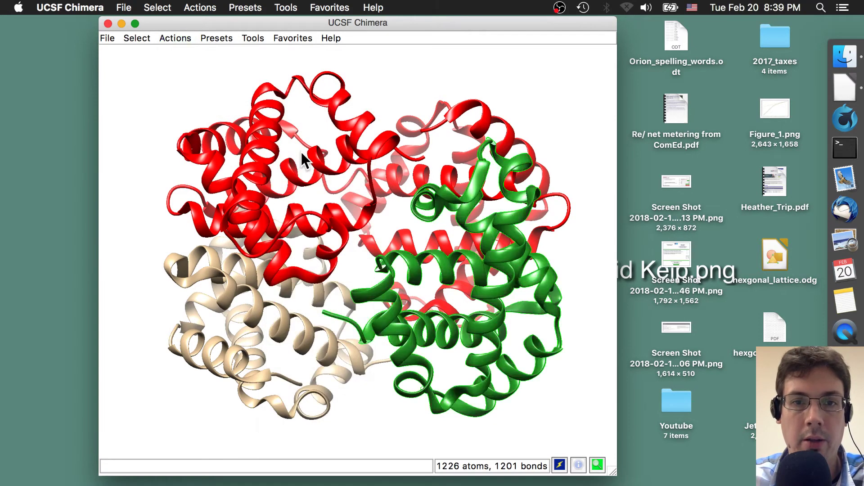
- Select chain D and colour it medium blue
left_click(135, 38)
mouse_move(141, 52)
left_click(298, 76)
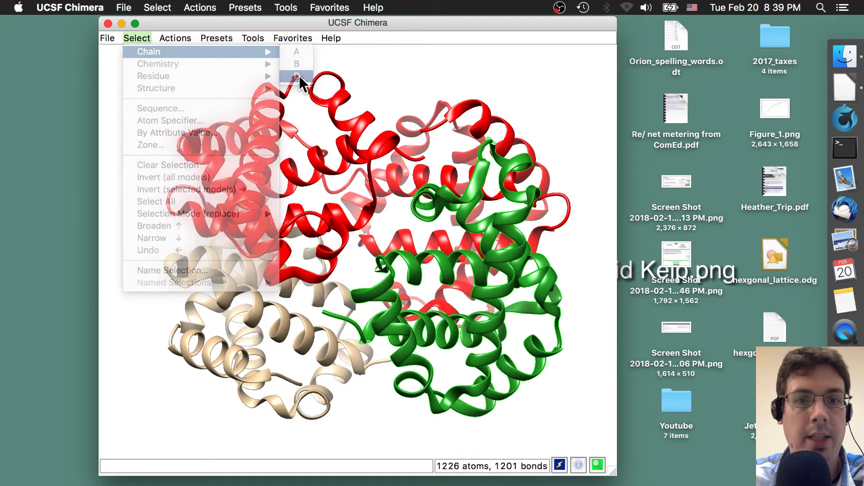
left_click(183, 38)
mouse_move(243, 90)
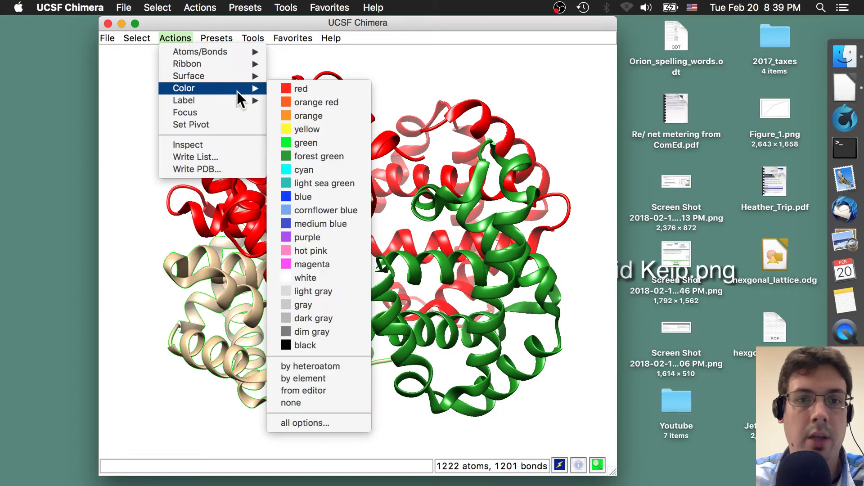
left_click(319, 223)
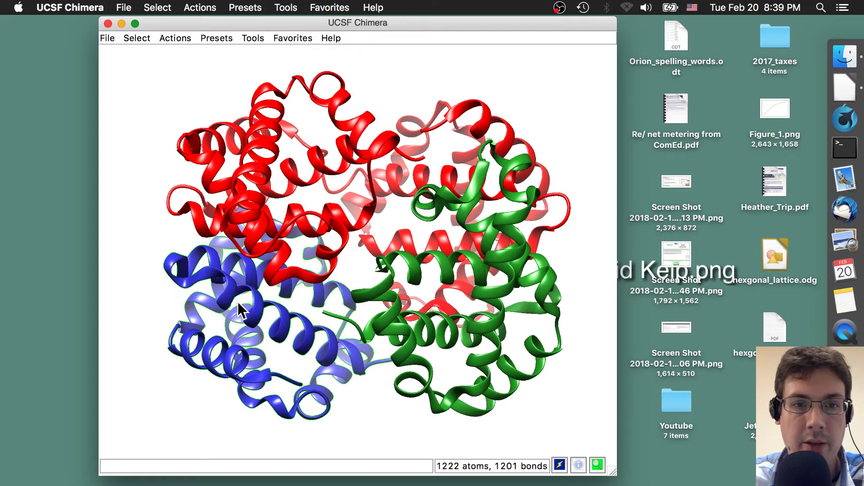
left_click(140, 39)
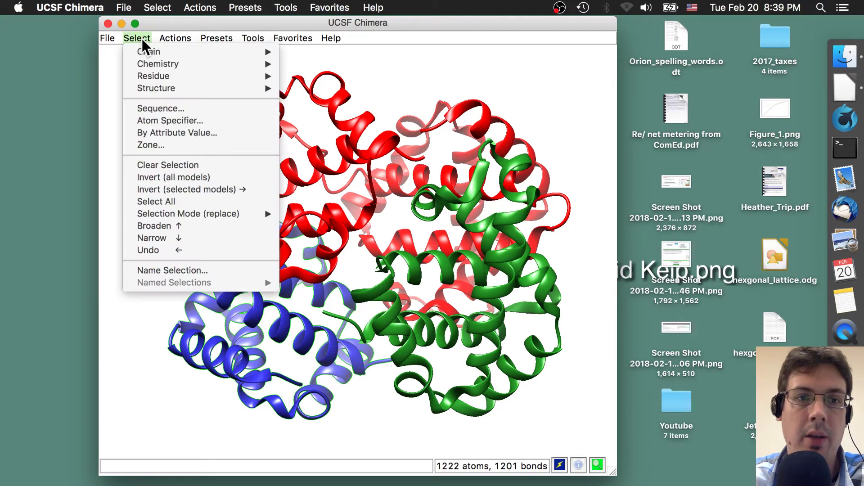
- Clear the chain selection and bring up the Select > Structure choices
left_click(181, 165)
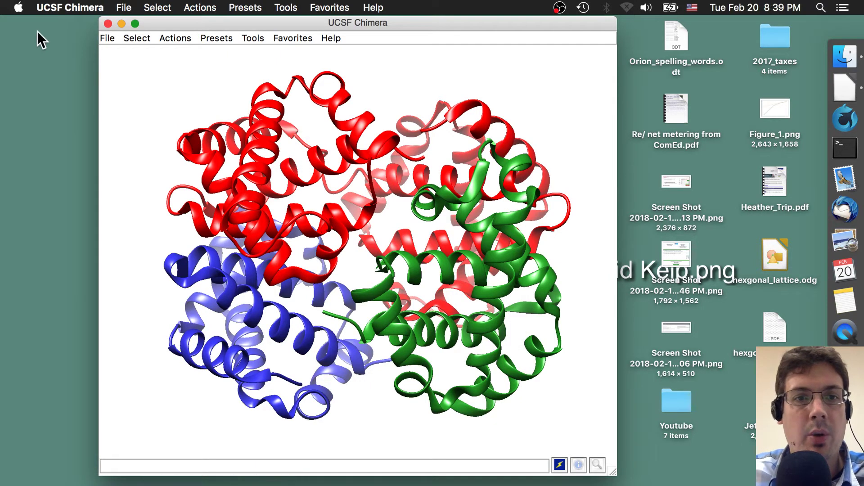
left_click(139, 38)
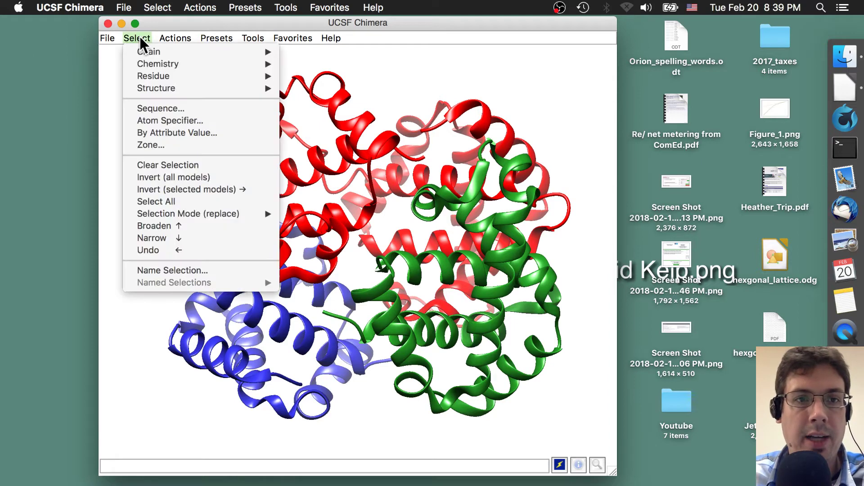
- Select the ligand atoms, show them and draw them as ball-and-stick
mouse_move(153, 88)
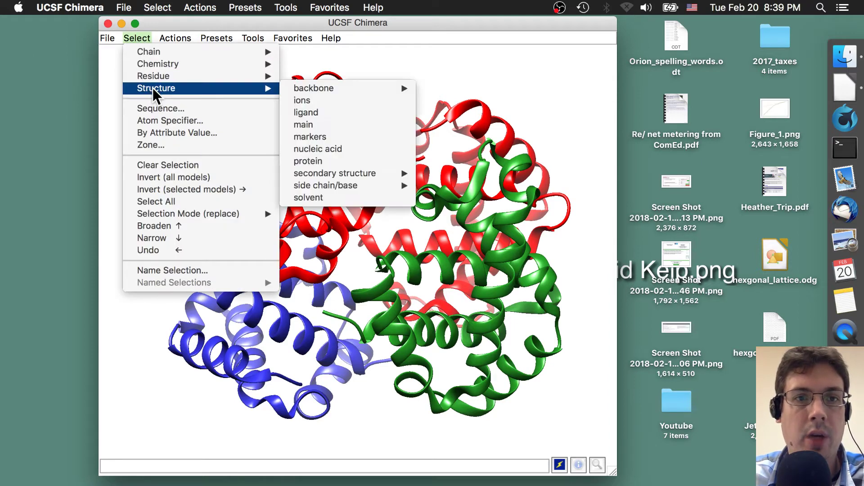
left_click(298, 112)
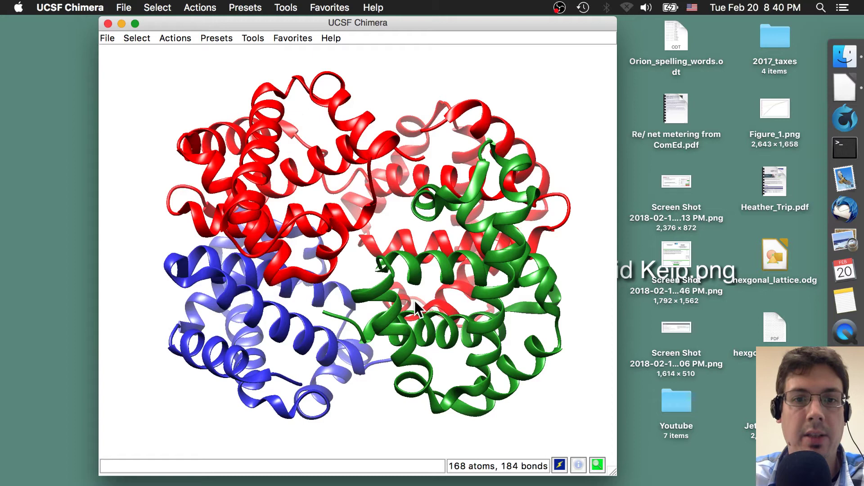
left_click(179, 41)
mouse_move(188, 50)
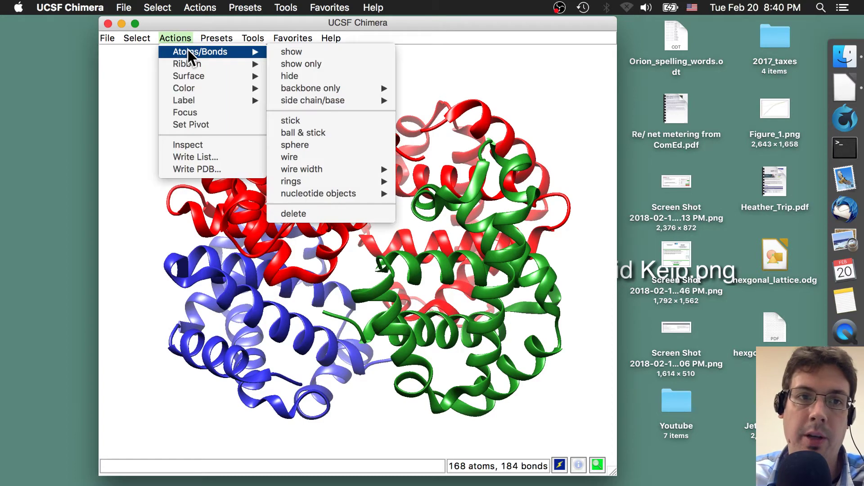
left_click(287, 51)
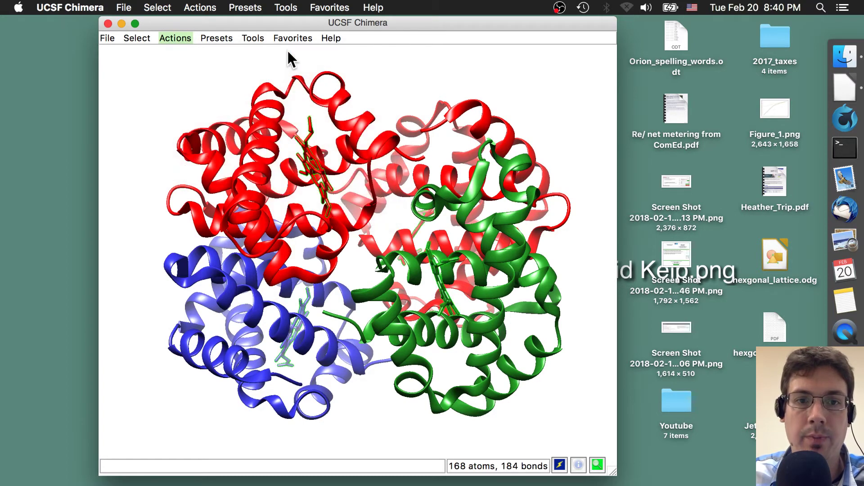
left_click(180, 37)
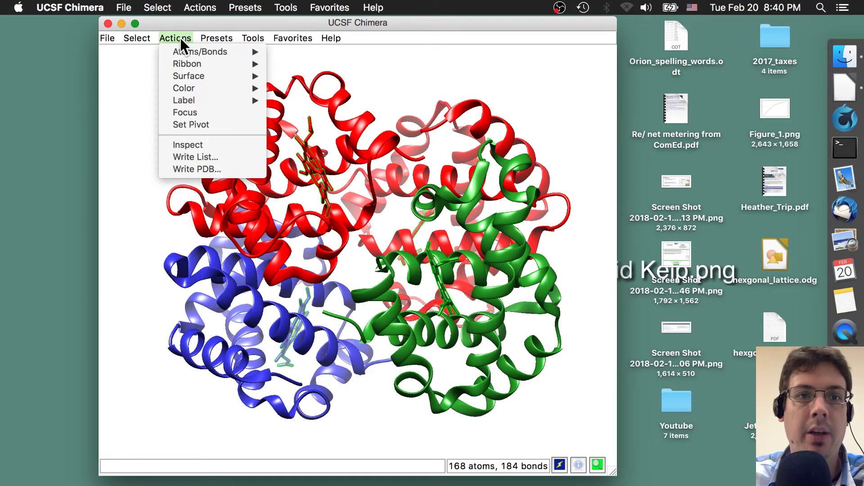
mouse_move(188, 54)
left_click(302, 133)
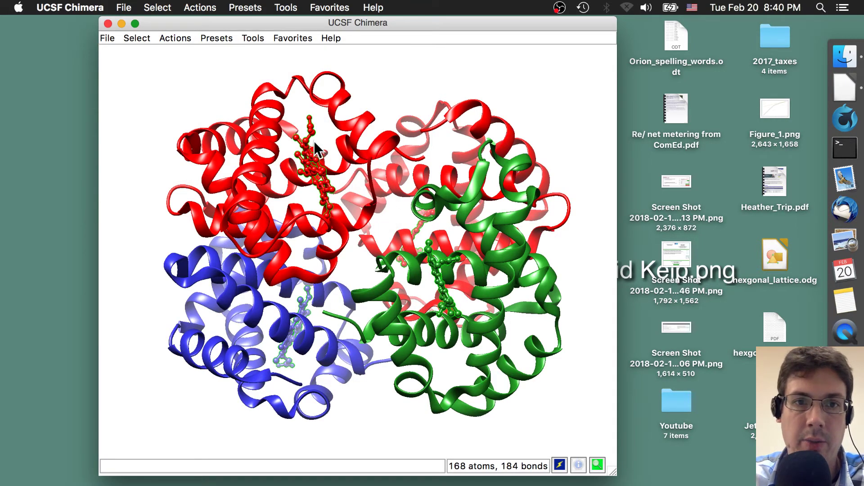
- Colour the selected heme groups magenta and clear the selection
left_click(173, 39)
mouse_move(190, 91)
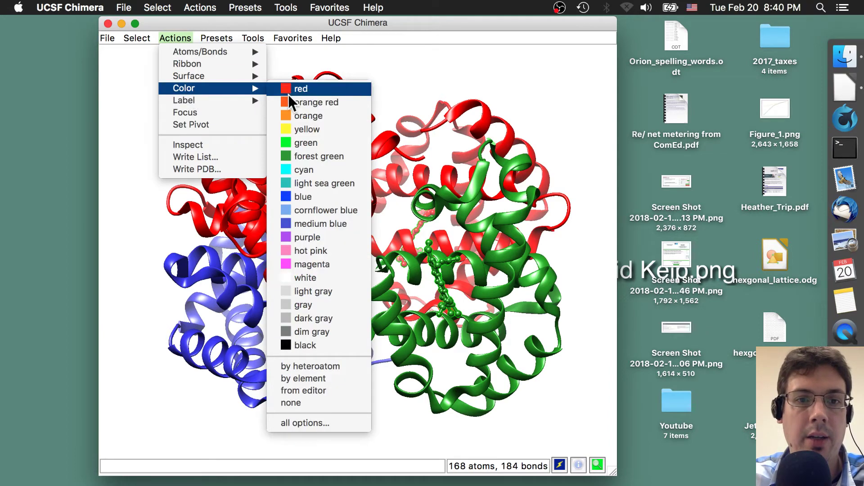
left_click(329, 264)
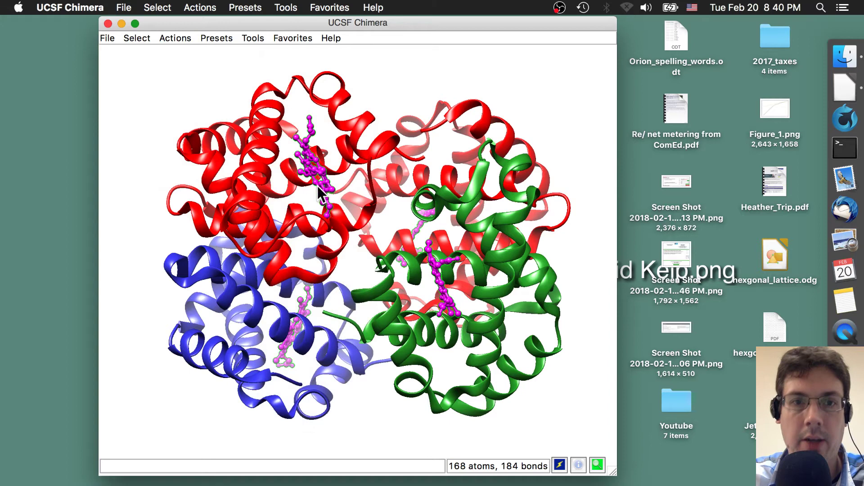
left_click(143, 40)
left_click(174, 164)
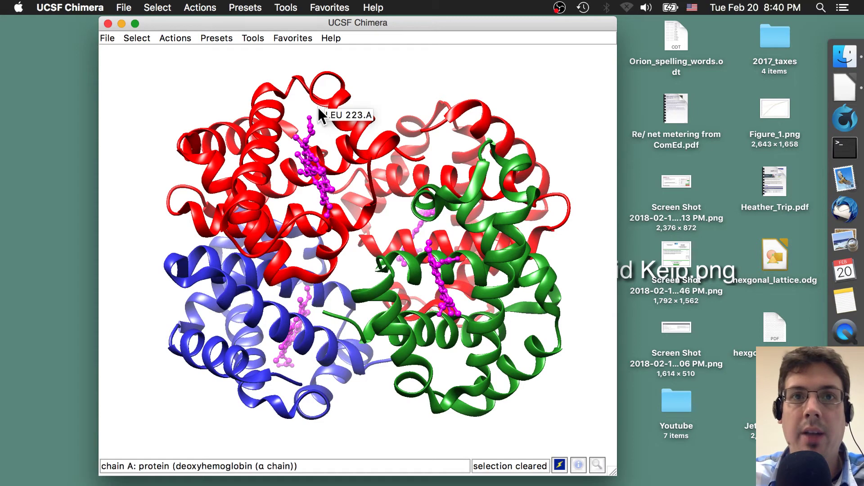
left_click(293, 39)
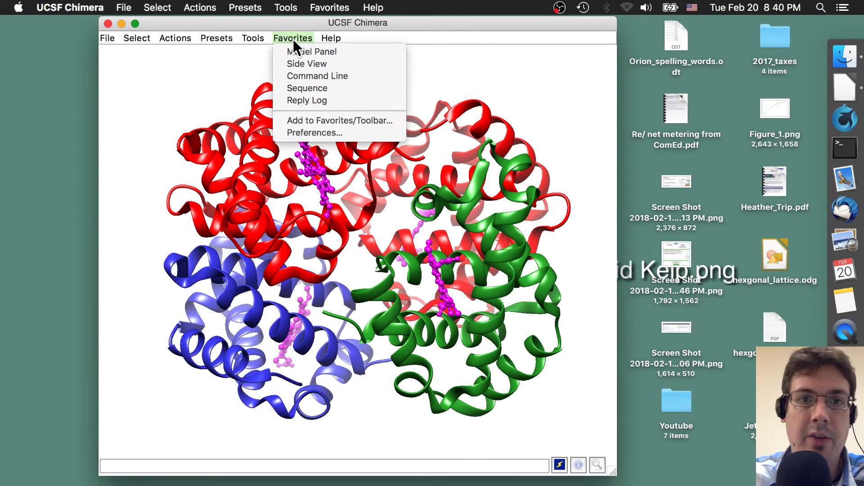
- In Side View's Effects settings, turn silhouettes on and leave shadows off
left_click(309, 65)
left_click_drag(698, 142, 644, 92)
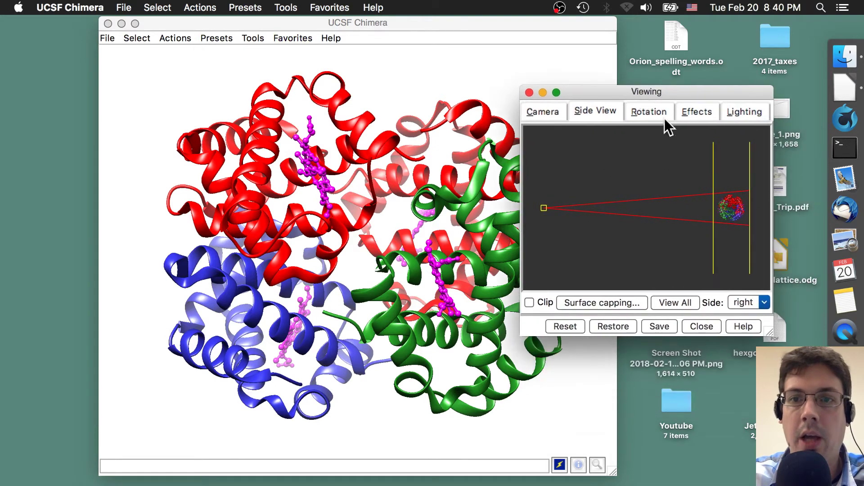
left_click(698, 113)
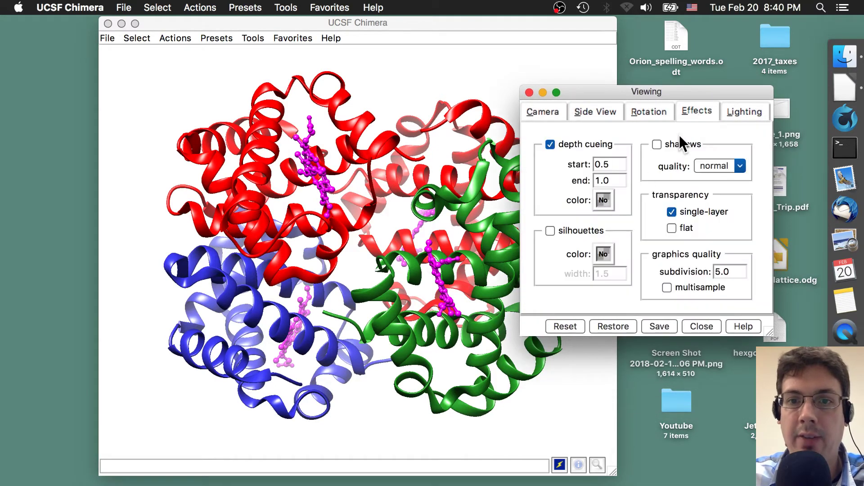
left_click(549, 230)
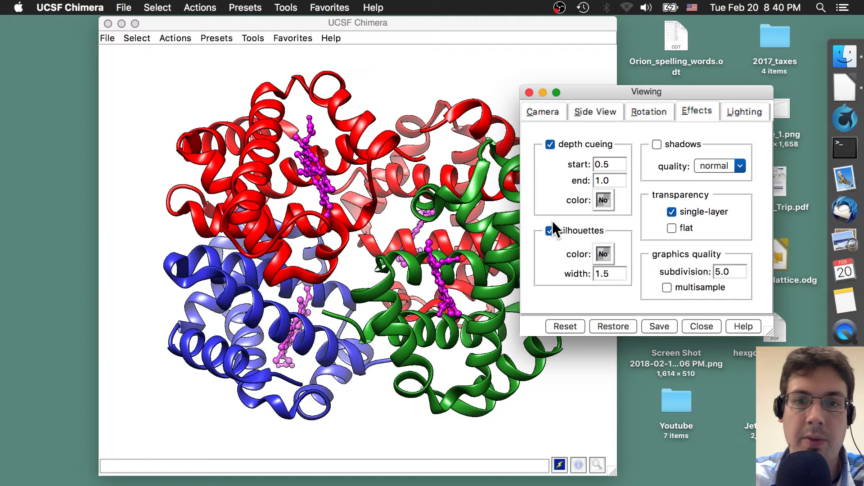
left_click(550, 230)
left_click(550, 230)
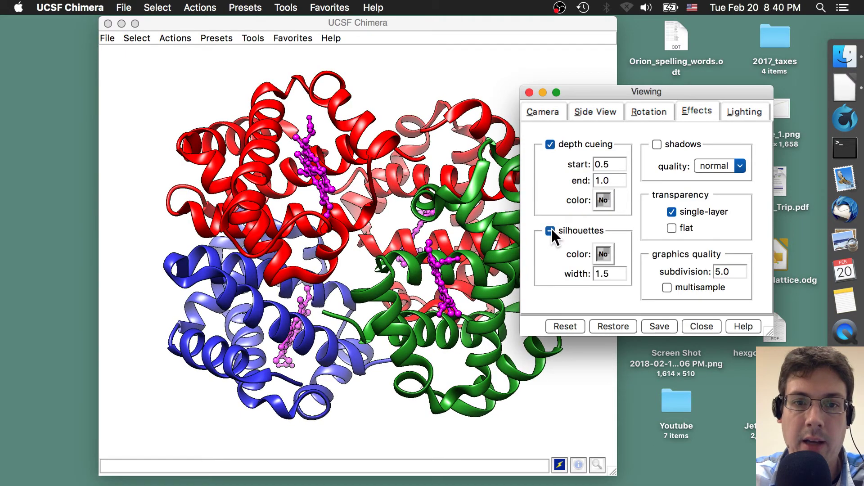
left_click(550, 230)
left_click(550, 231)
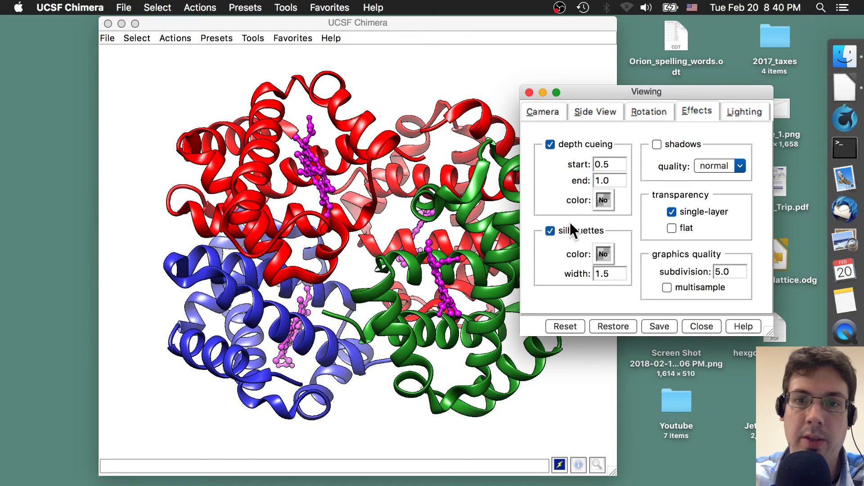
left_click(656, 144)
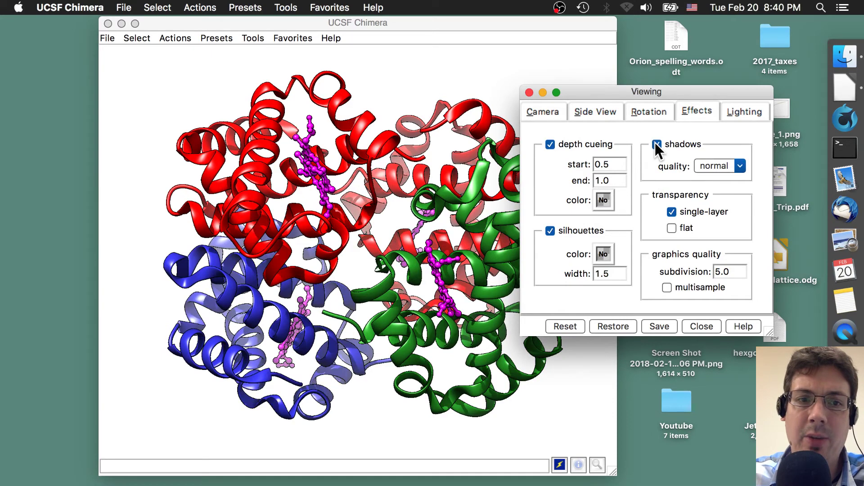
left_click(656, 144)
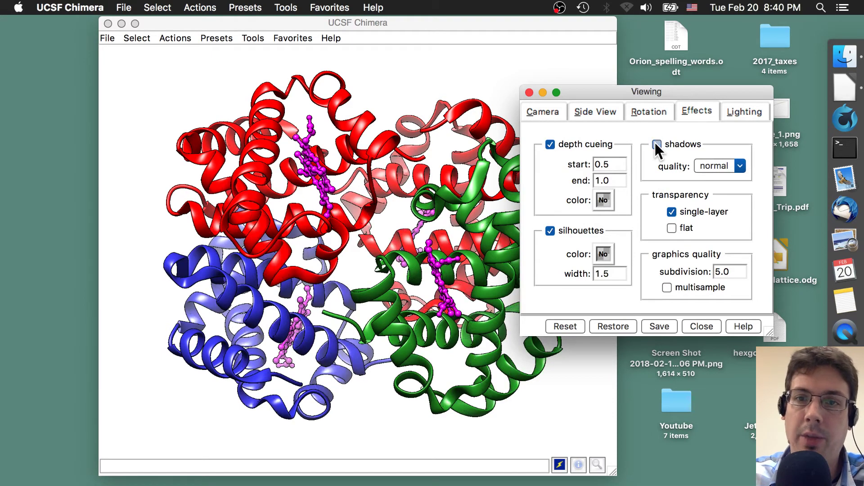
- Set lighting shininess to sharpness 128.0 and reflectivity 0.0, then close Side View
left_click(741, 112)
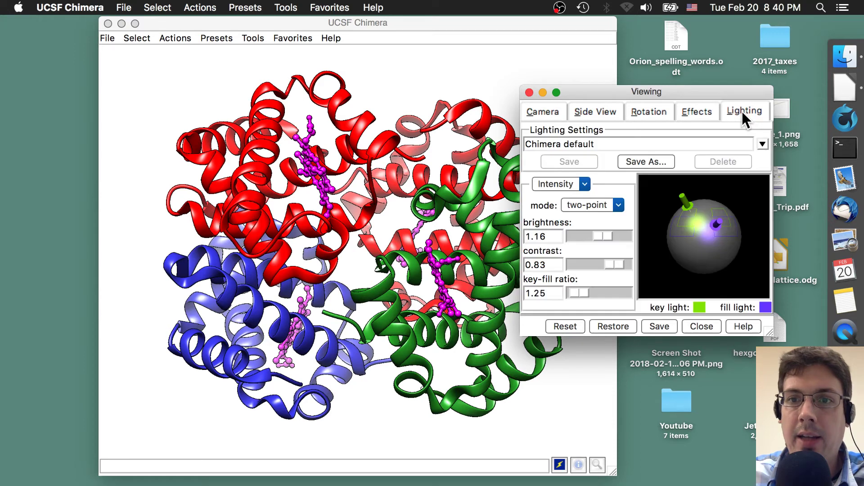
left_click(584, 184)
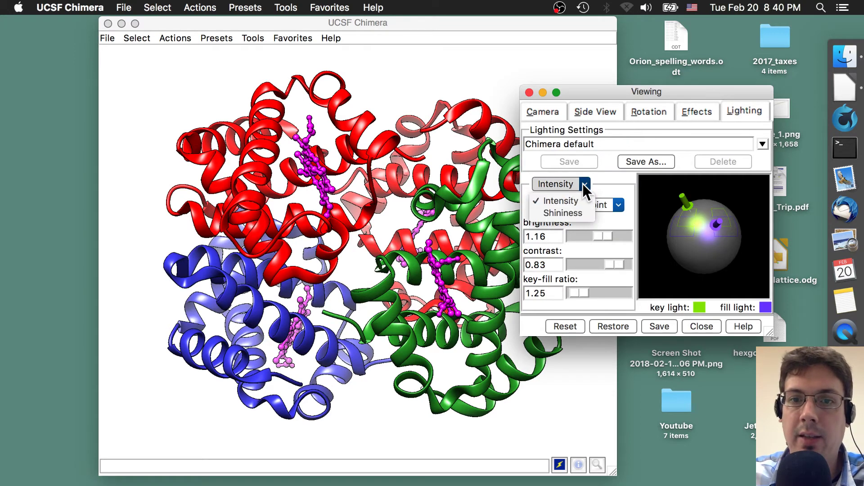
left_click(577, 213)
left_click(596, 212)
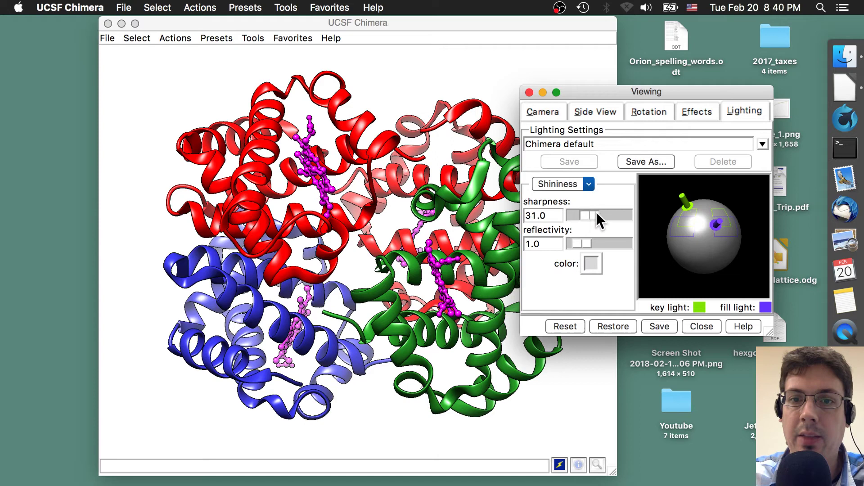
left_click_drag(596, 212, 623, 209)
left_click_drag(580, 239, 565, 240)
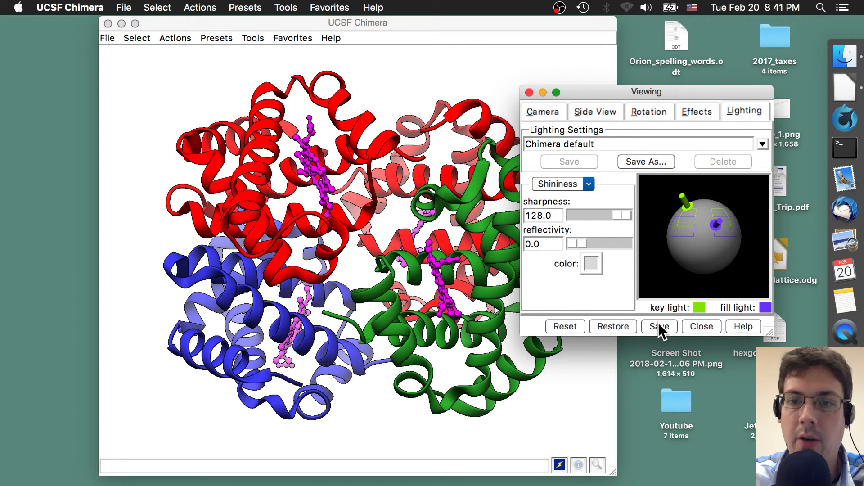
left_click(702, 325)
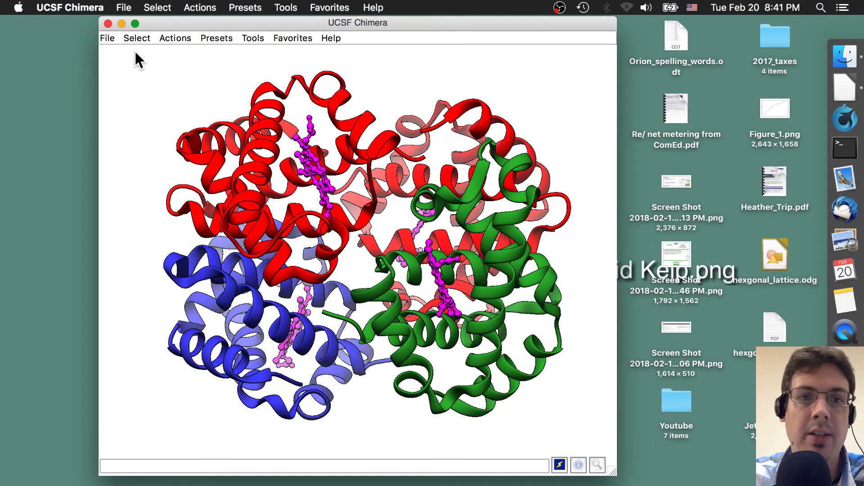
- Save the current view as an image named hemoglobin
left_click(106, 37)
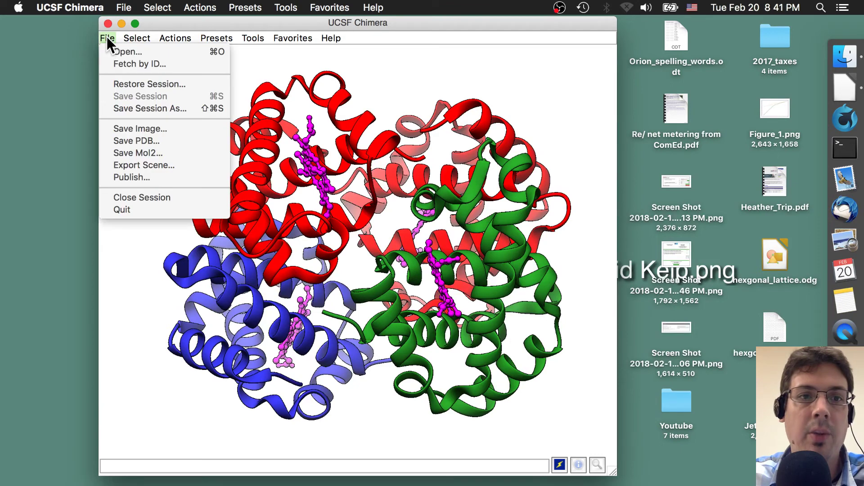
left_click(144, 124)
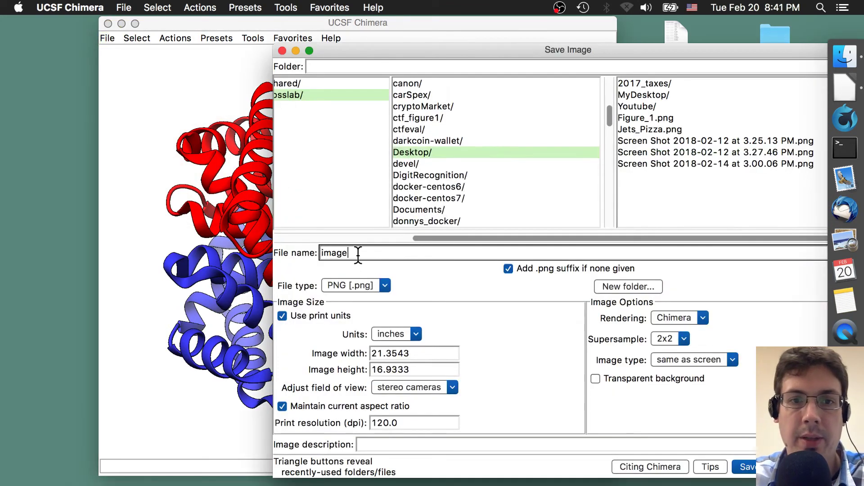
left_click_drag(358, 254, 283, 253)
type("hemog")
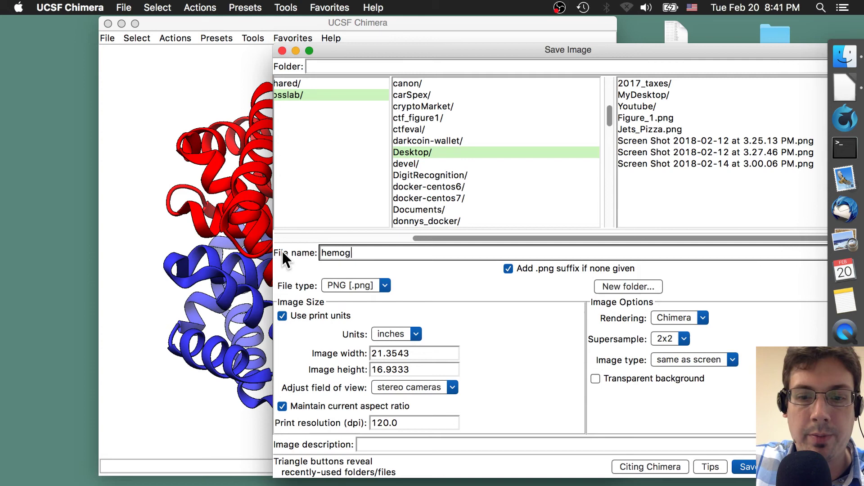
type("lobin")
key("Return")
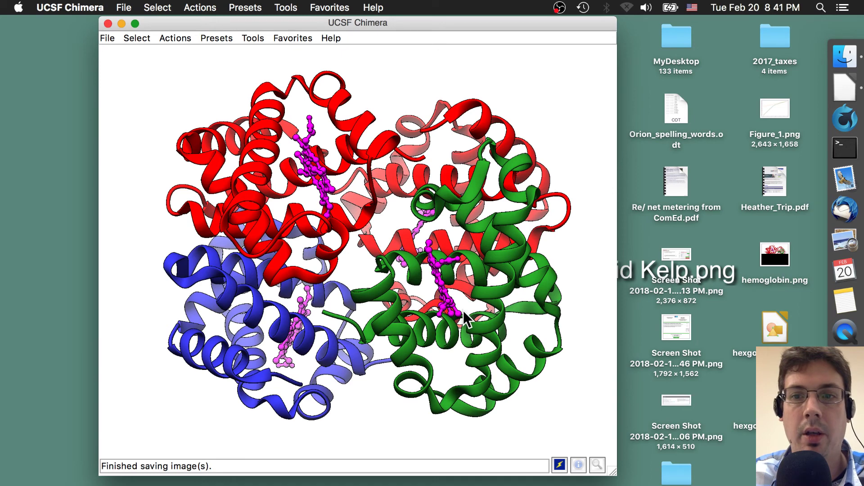
- Quit Chimera, open hemoglobin.png in Preview and mark a rectangle around the molecule
left_click(109, 38)
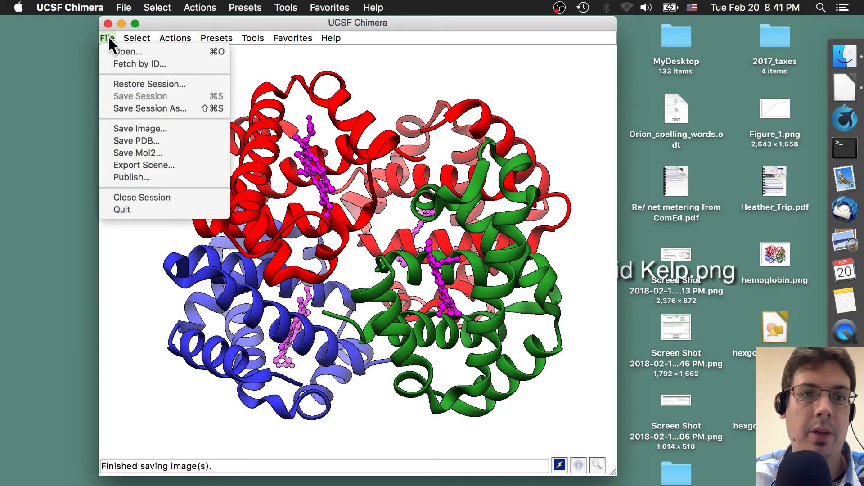
left_click(132, 206)
double_click(766, 250)
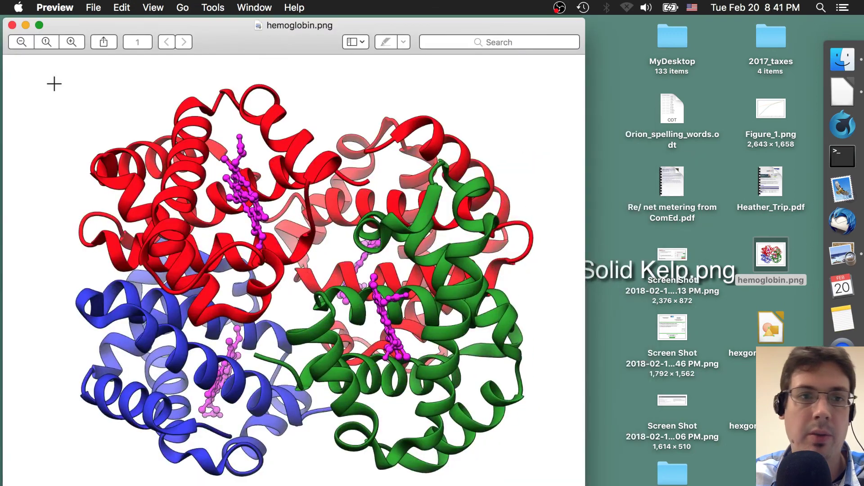
left_click_drag(61, 80, 542, 479)
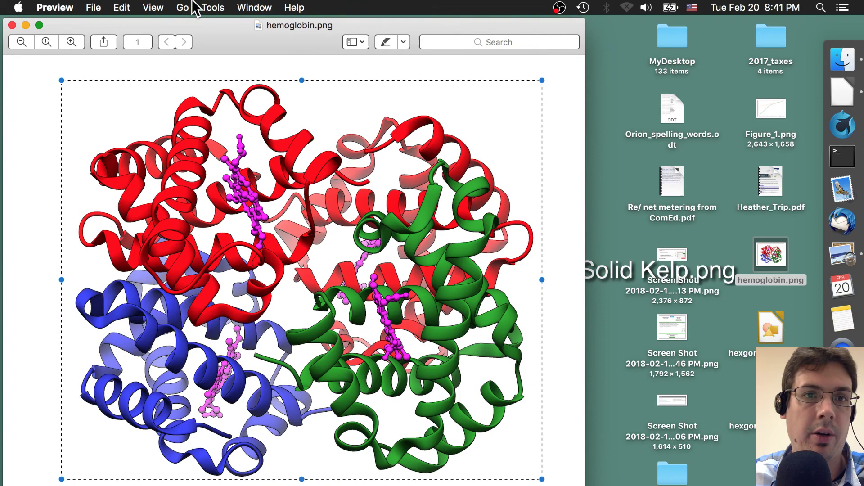
- Crop hemoglobin.png to the marked rectangle using Tools > Crop
left_click(213, 8)
left_click(252, 218)
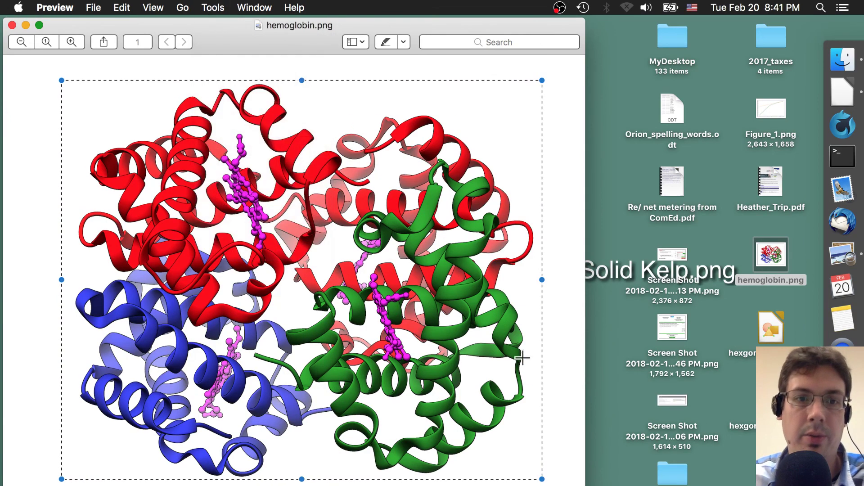